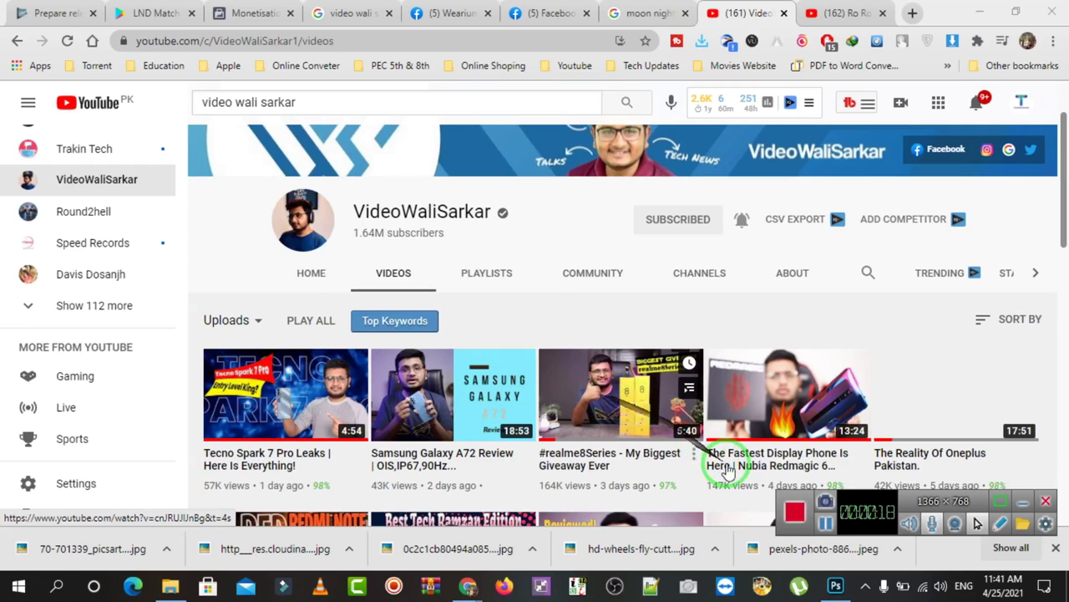
# Switch to Photoshop and open the moon-and-bridge background image 70-701339_picsart-background-hd-moon.jpg from the #realme8 folder
pyautogui.moveTo(835, 588)
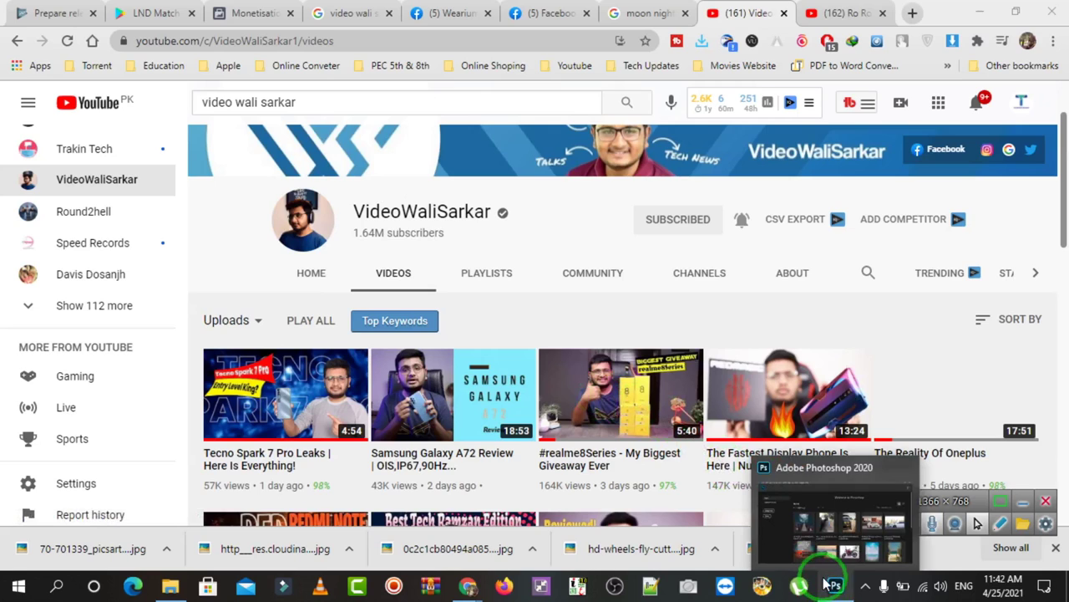
pyautogui.click(804, 545)
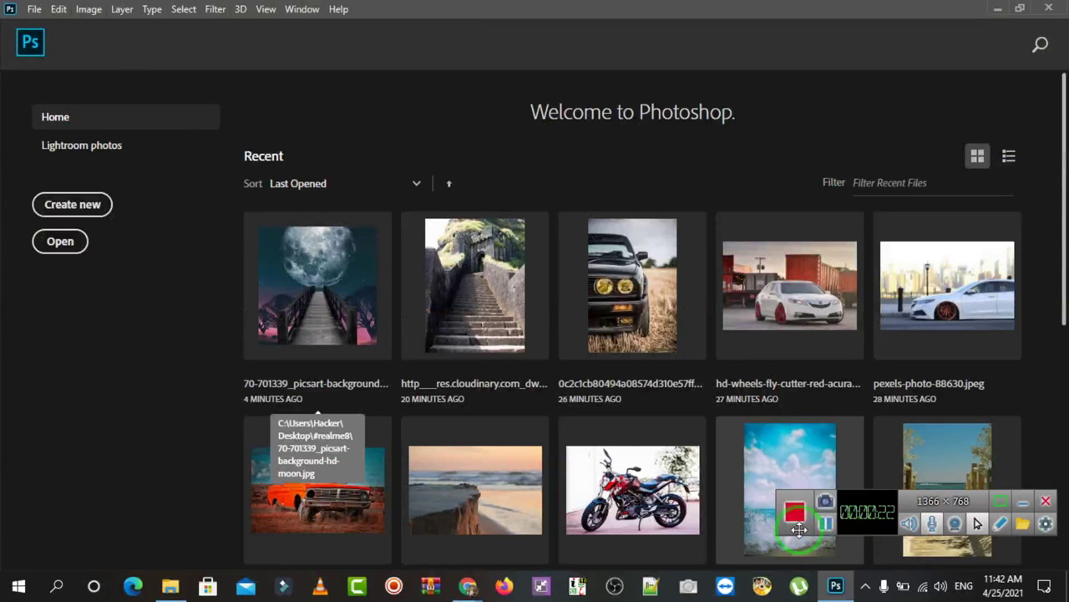
pyautogui.click(37, 12)
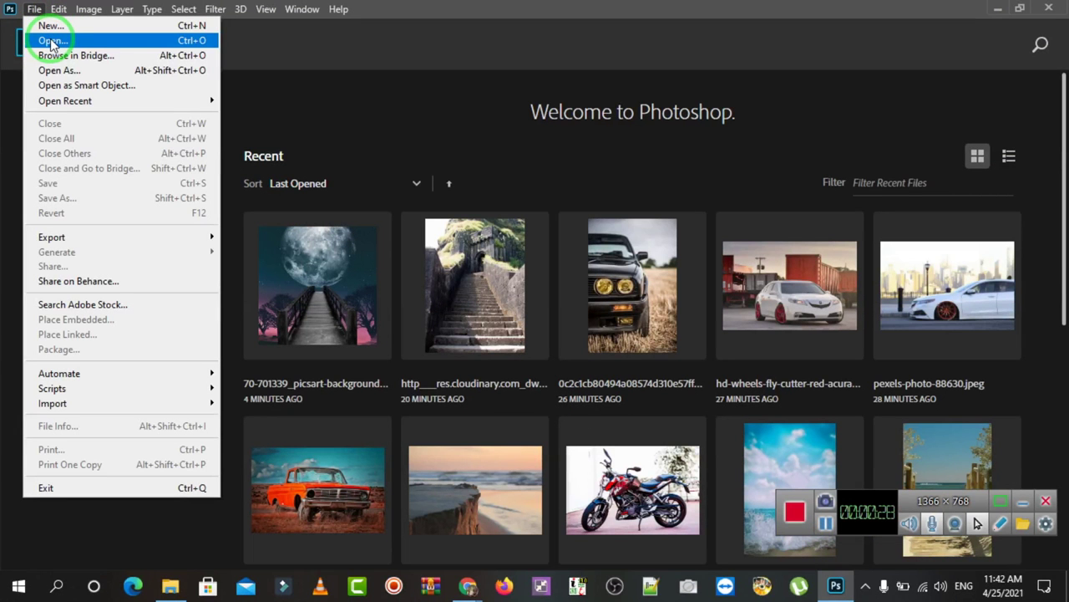
pyautogui.click(51, 41)
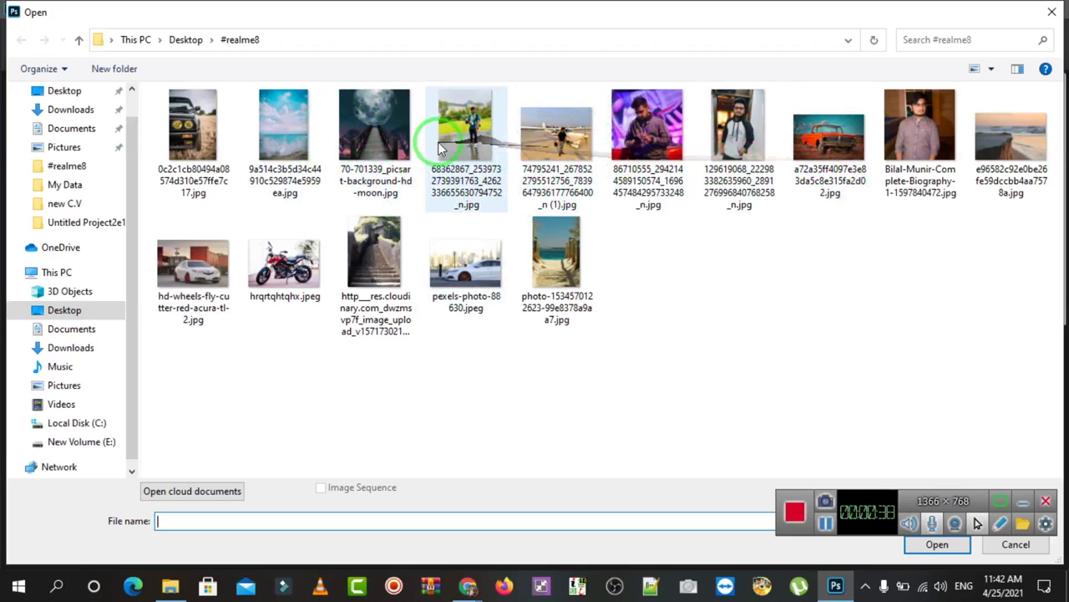
pyautogui.doubleClick(375, 167)
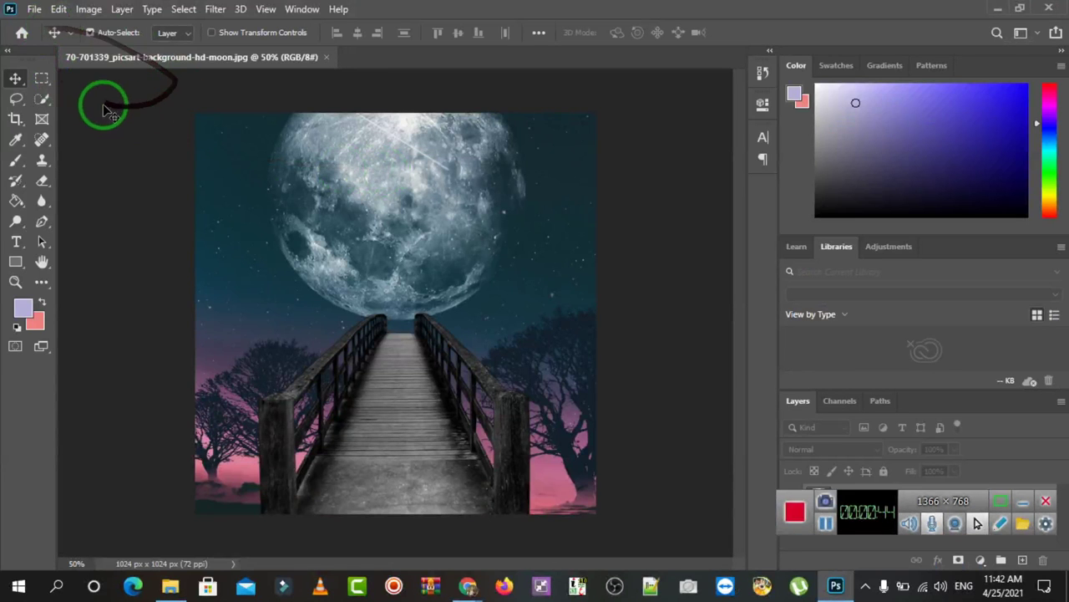
# Place the portrait photo of the man in the purple-grey shirt as an embedded image over the moon background
pyautogui.click(34, 9)
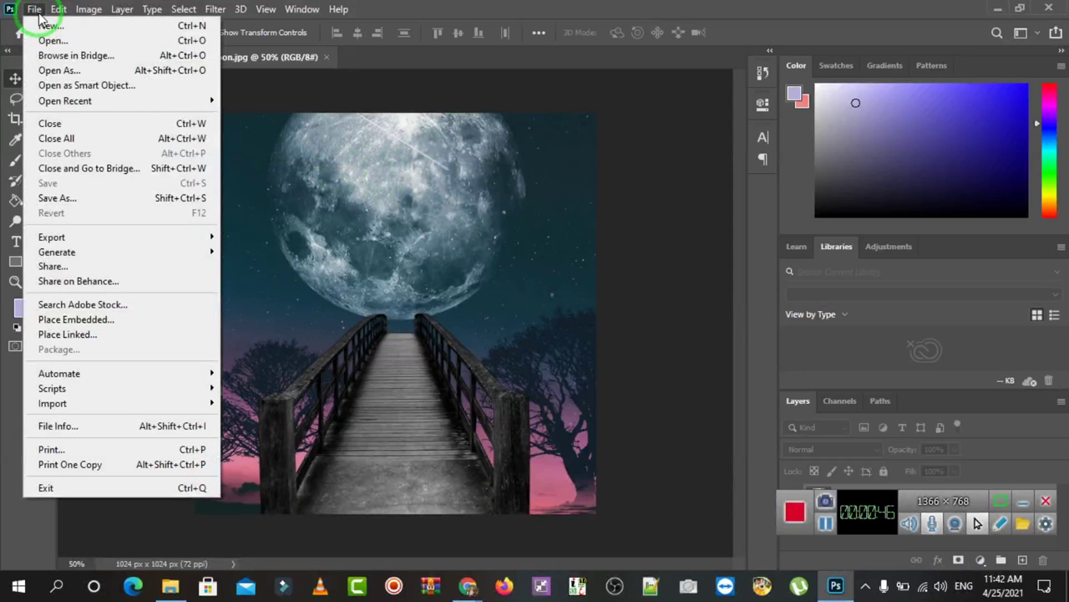
pyautogui.click(88, 321)
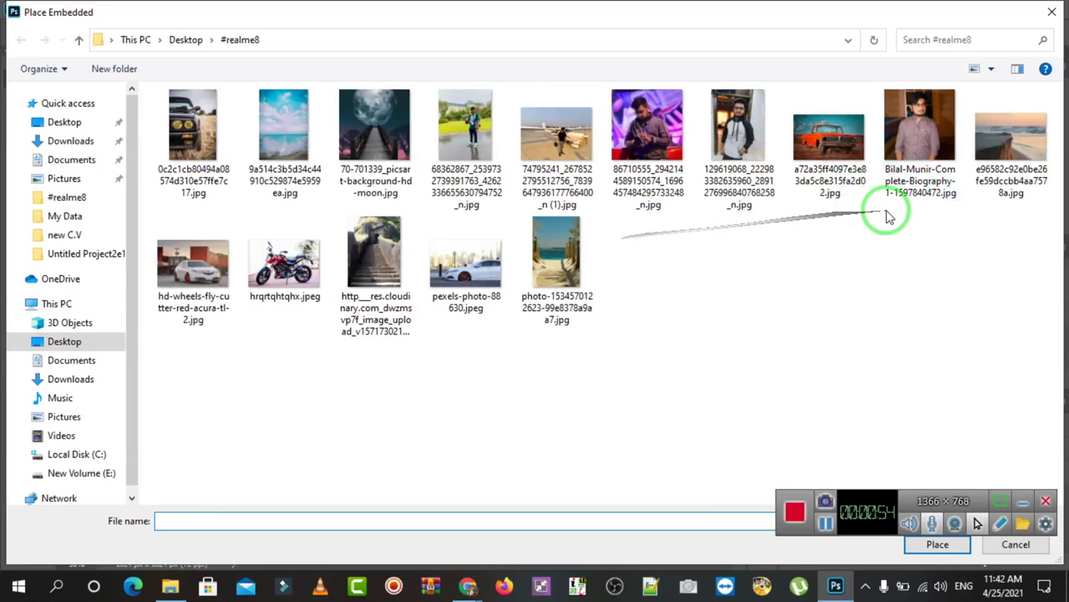
pyautogui.doubleClick(923, 152)
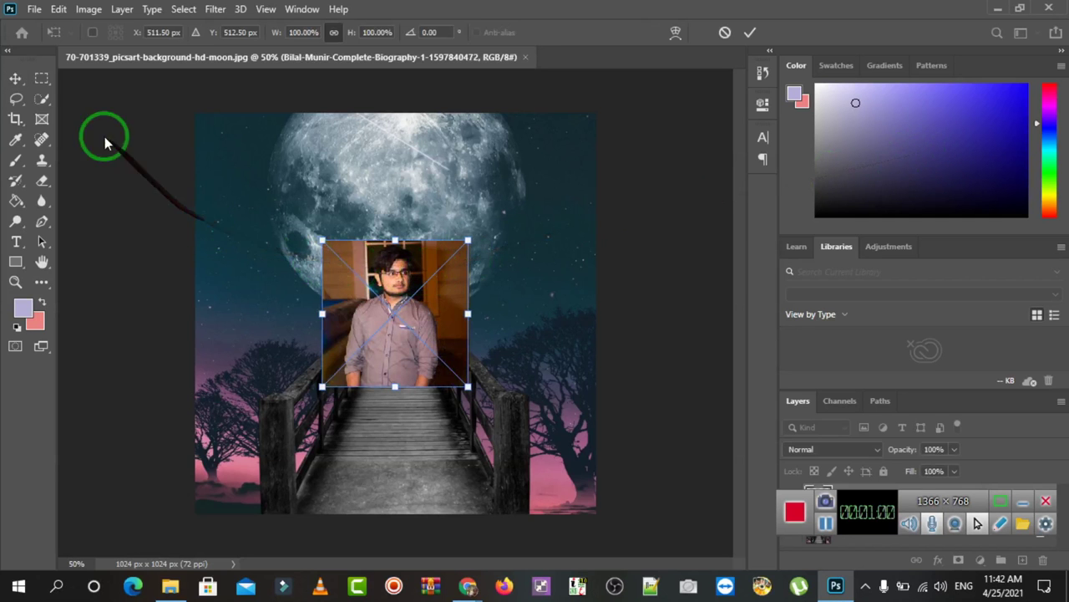
# Select the man in the placed photo automatically with Select Subject
pyautogui.click(42, 102)
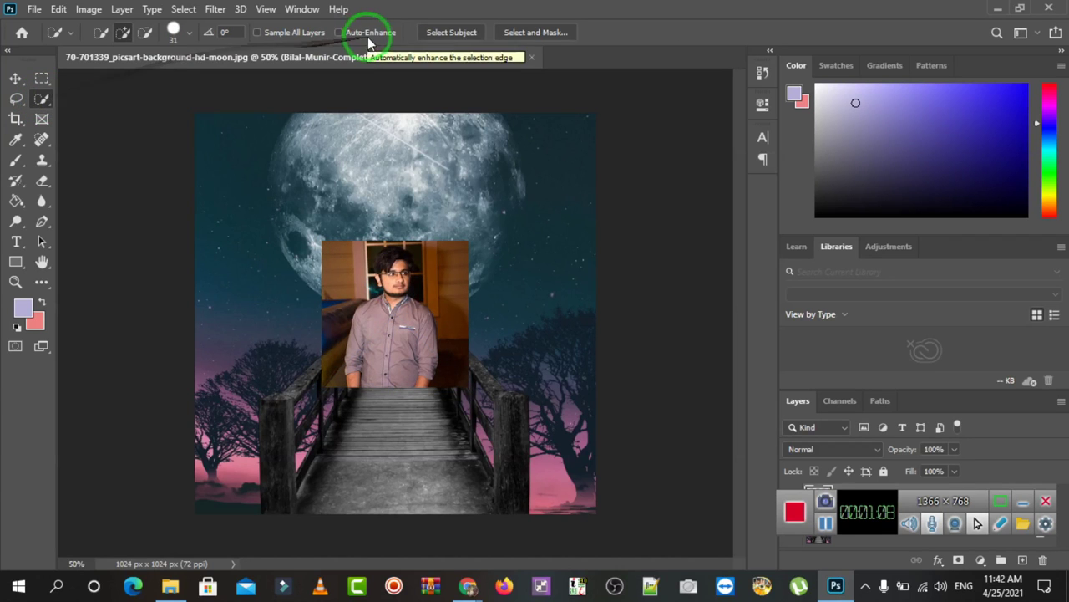
pyautogui.click(445, 37)
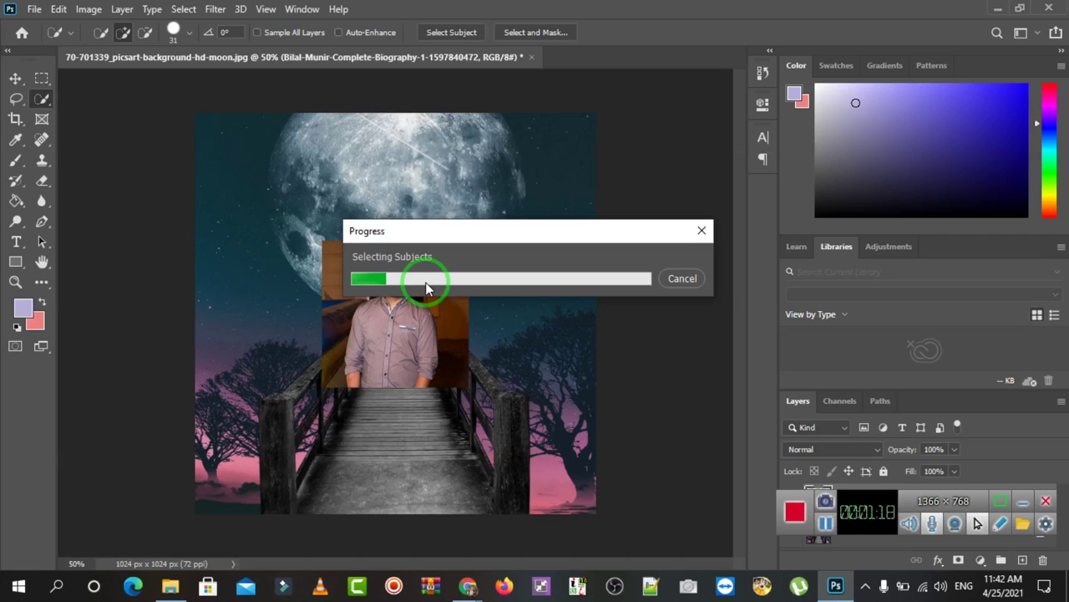
pyautogui.moveTo(419, 241)
pyautogui.mouseDown()
pyautogui.moveTo(444, 302)
pyautogui.moveTo(394, 361)
pyautogui.mouseUp()
pyautogui.moveTo(442, 231); pyautogui.dragTo(547, 40)
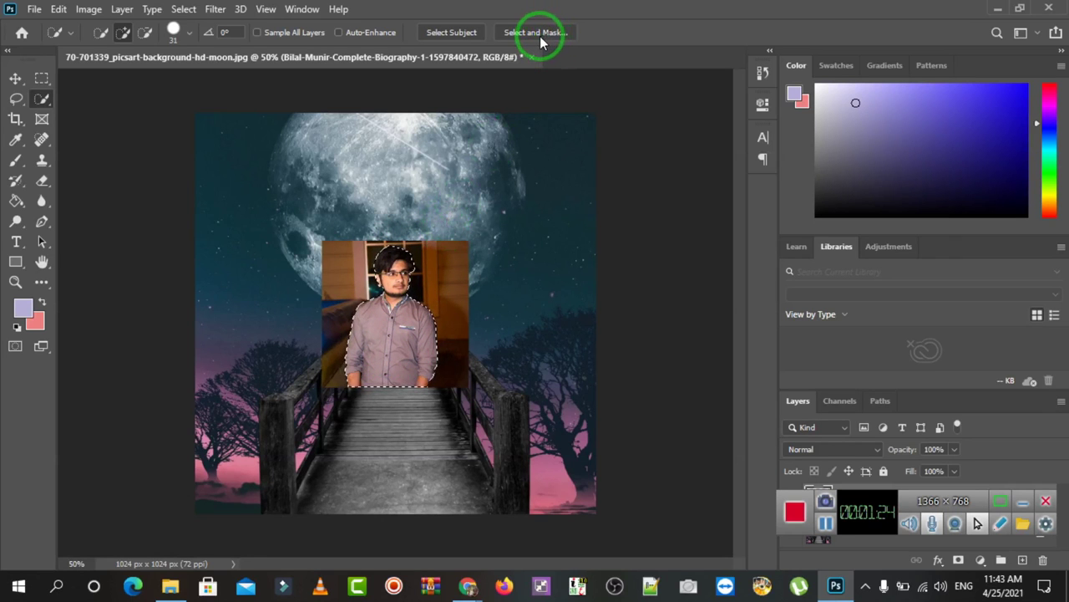
# Enter Select and Mask for the man's selection and set the preview transparency to 100%
pyautogui.click(543, 39)
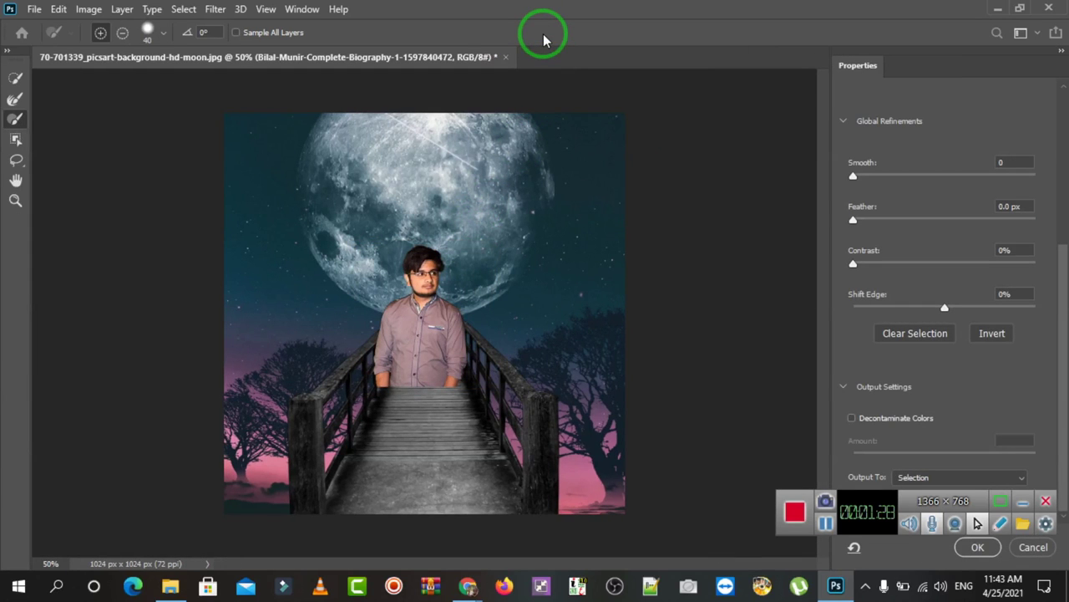
pyautogui.moveTo(1063, 409); pyautogui.dragTo(1065, 154)
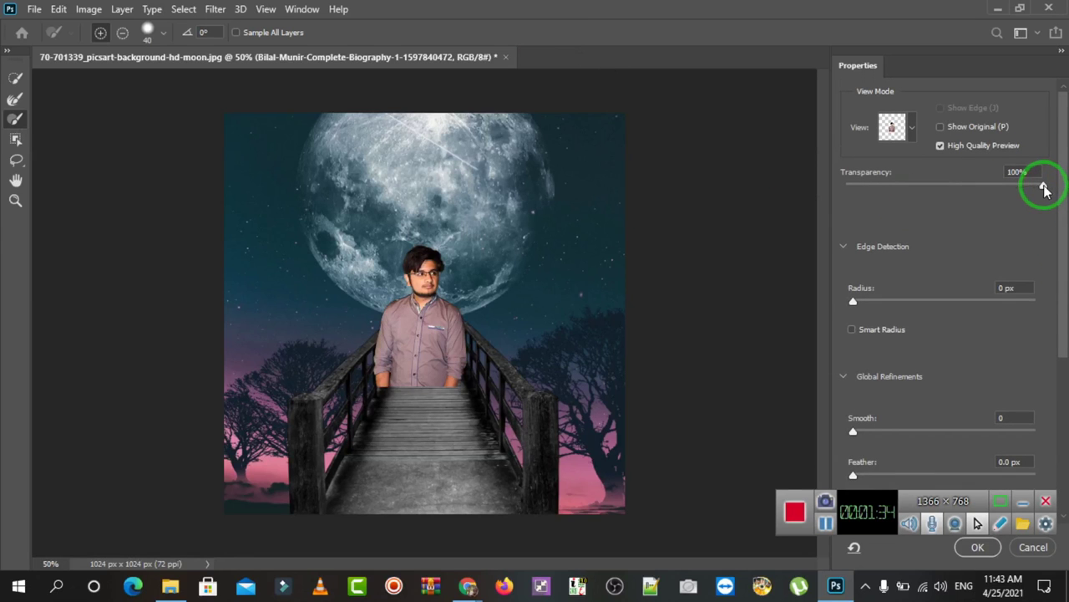
pyautogui.moveTo(1044, 189)
pyautogui.mouseDown()
pyautogui.moveTo(859, 192)
pyautogui.moveTo(1051, 195)
pyautogui.mouseUp()
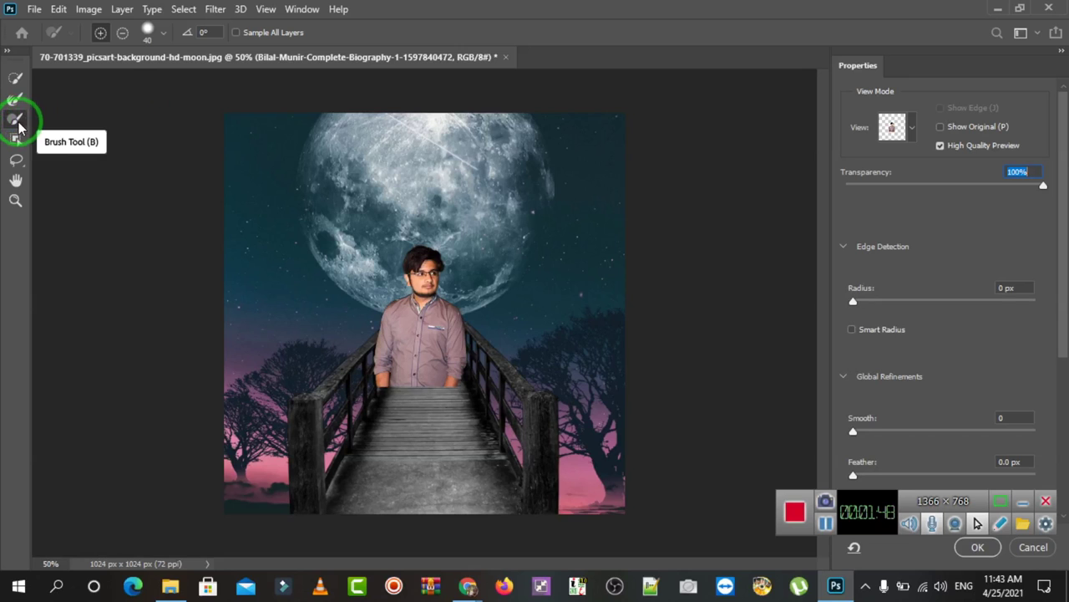
# Brush a patch of the photo's background beside the man's shoulder into the selection and subtract it again
pyautogui.click(165, 35)
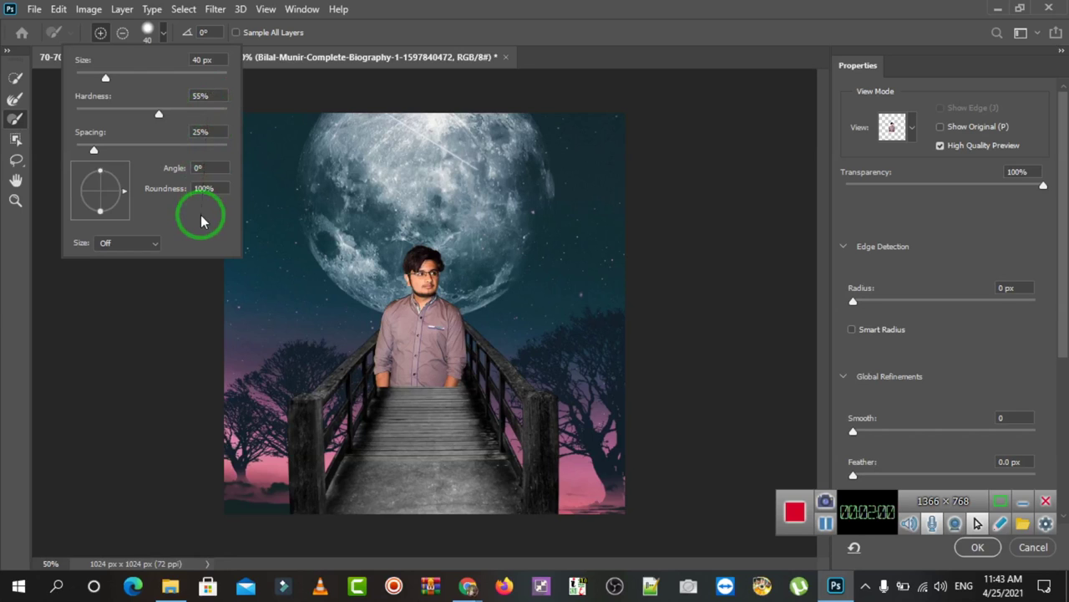
pyautogui.click(123, 33)
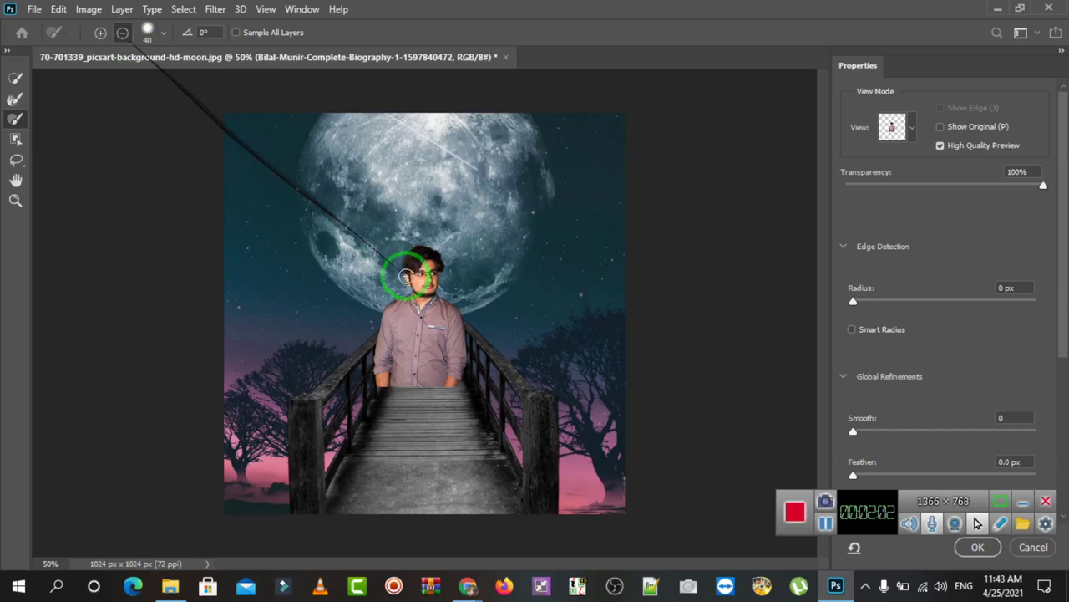
pyautogui.moveTo(317, 219)
pyautogui.mouseDown()
pyautogui.moveTo(256, 183)
pyautogui.moveTo(125, 67)
pyautogui.mouseUp()
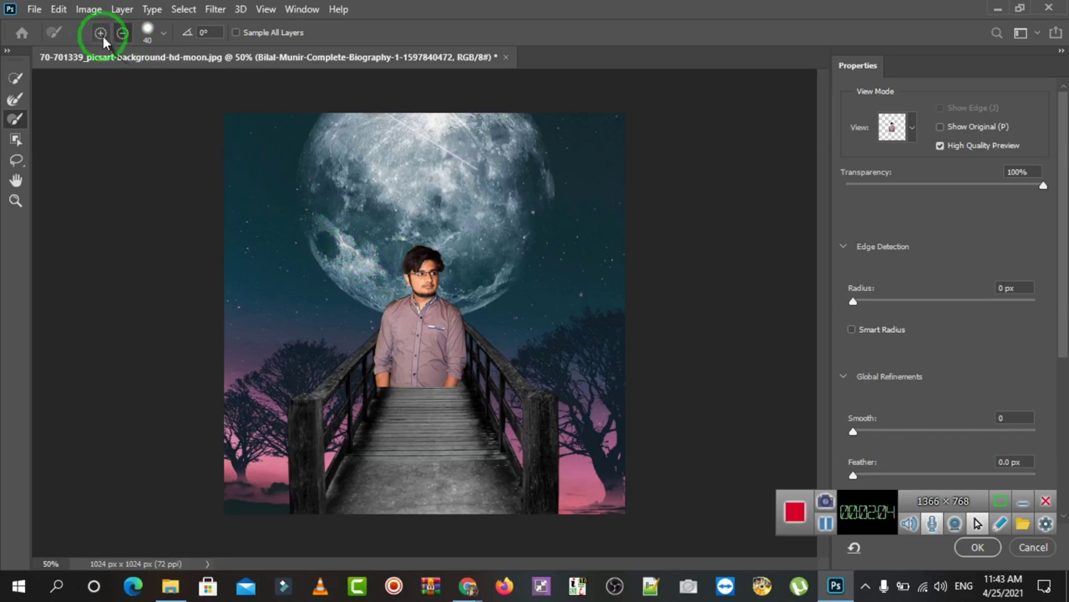
pyautogui.click(100, 33)
pyautogui.moveTo(380, 342)
pyautogui.mouseDown()
pyautogui.moveTo(382, 310)
pyautogui.moveTo(375, 363)
pyautogui.moveTo(412, 400)
pyautogui.moveTo(378, 311)
pyautogui.moveTo(323, 296)
pyautogui.moveTo(223, 156)
pyautogui.mouseUp()
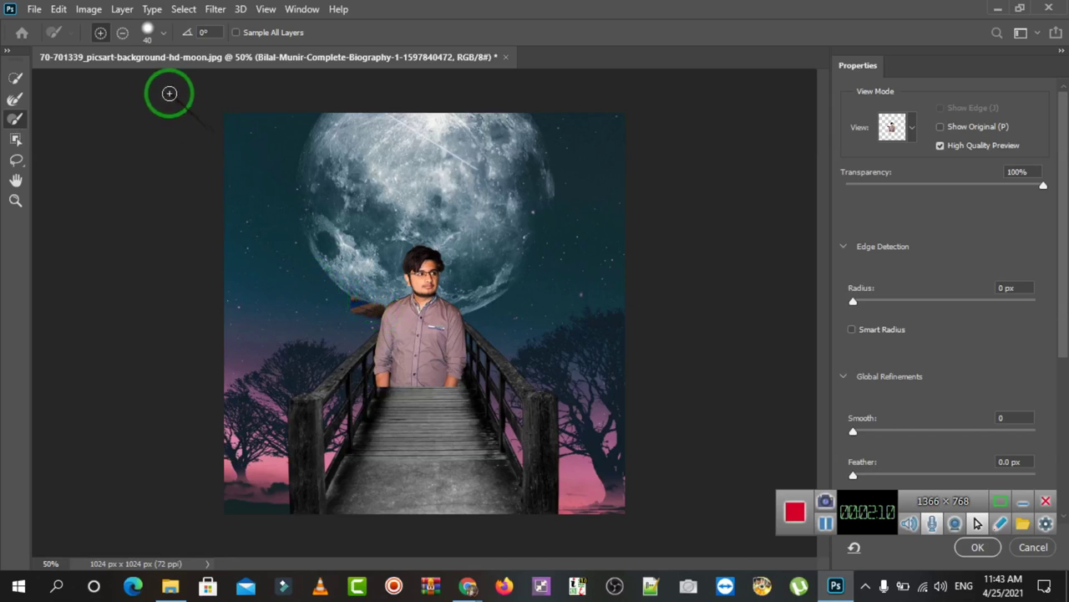
pyautogui.click(122, 33)
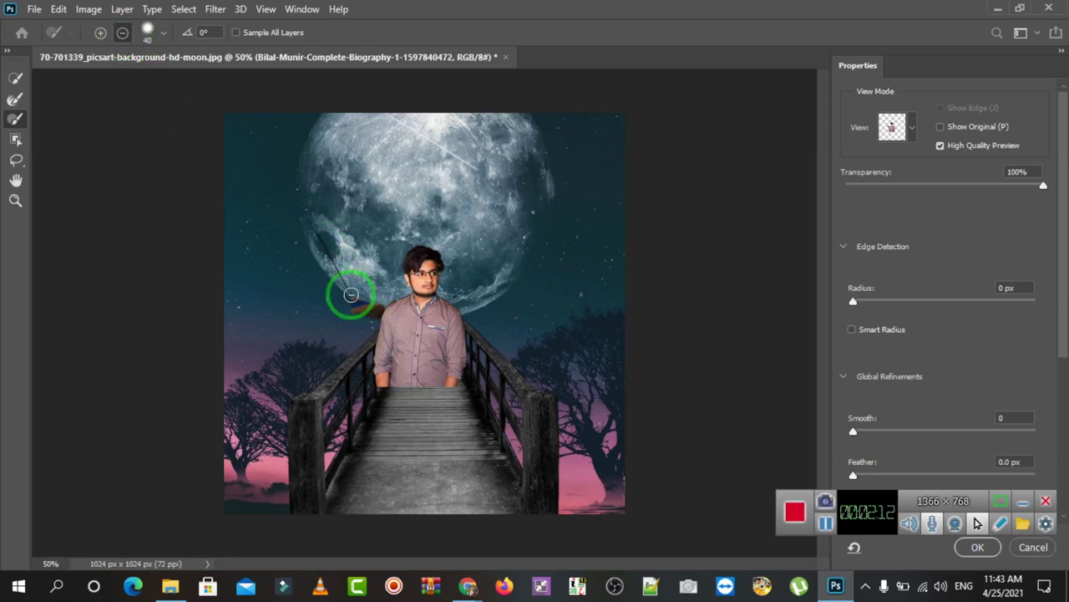
pyautogui.moveTo(355, 305)
pyautogui.mouseDown()
pyautogui.moveTo(380, 299)
pyautogui.moveTo(855, 386)
pyautogui.mouseUp()
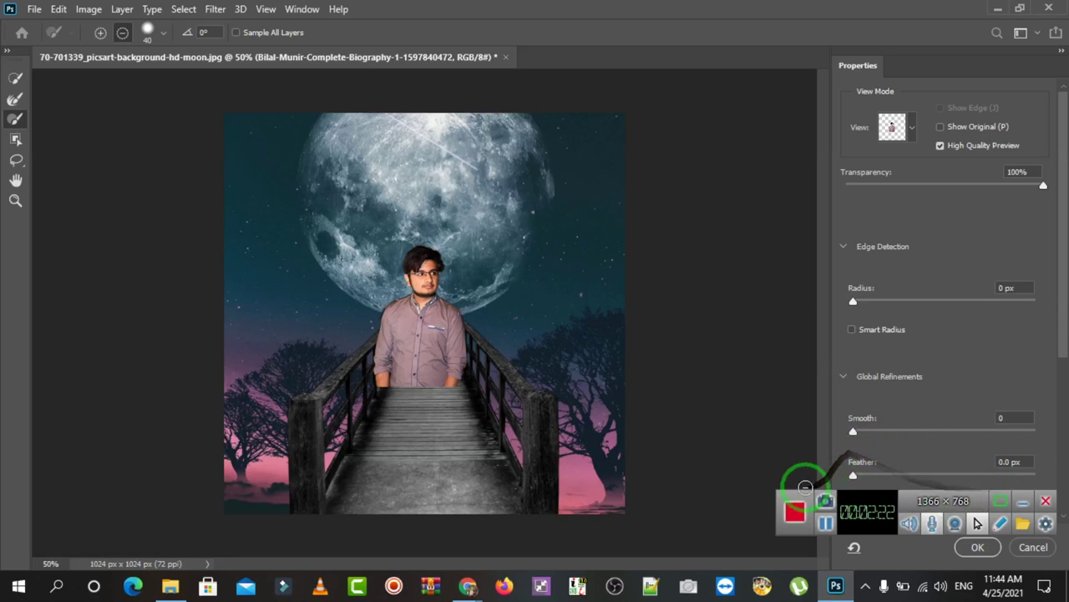
# Output the refined selection as a New Layer with Layer Mask
pyautogui.moveTo(796, 491); pyautogui.dragTo(523, 527)
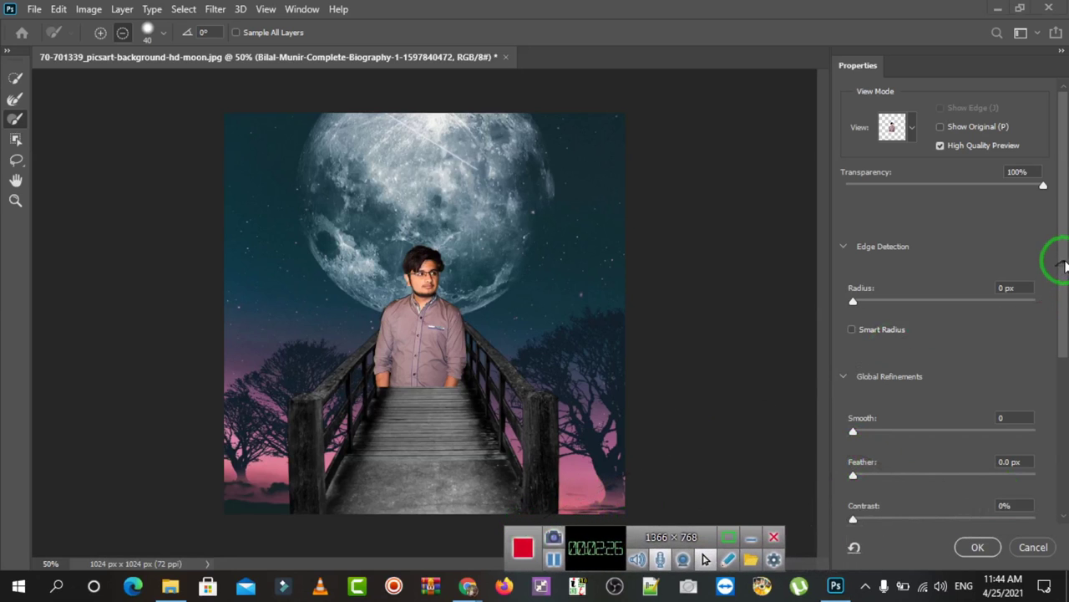
pyautogui.moveTo(1062, 318); pyautogui.dragTo(1061, 476)
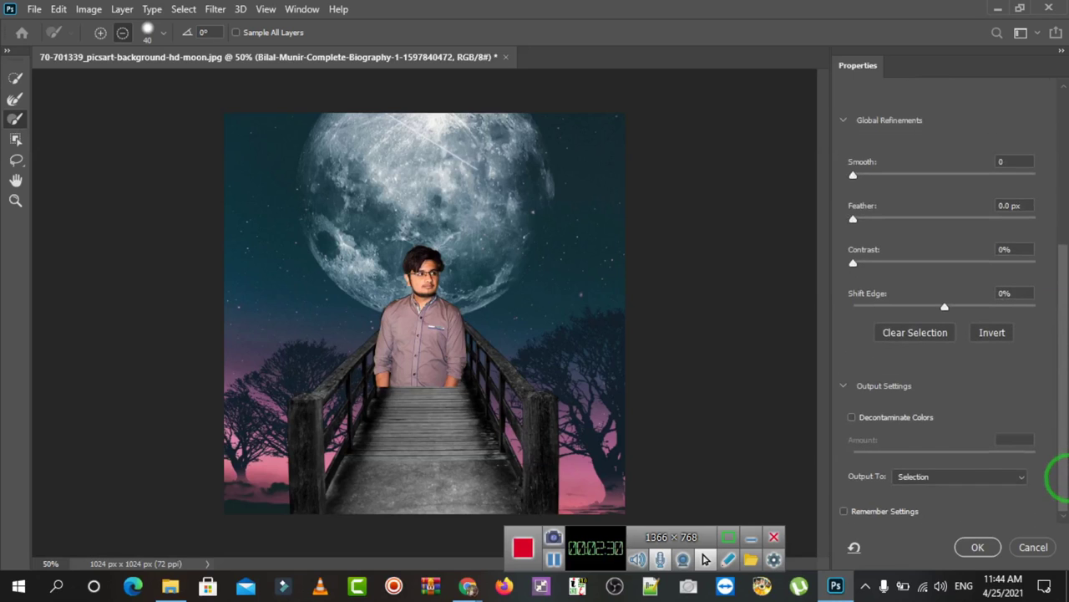
pyautogui.click(935, 481)
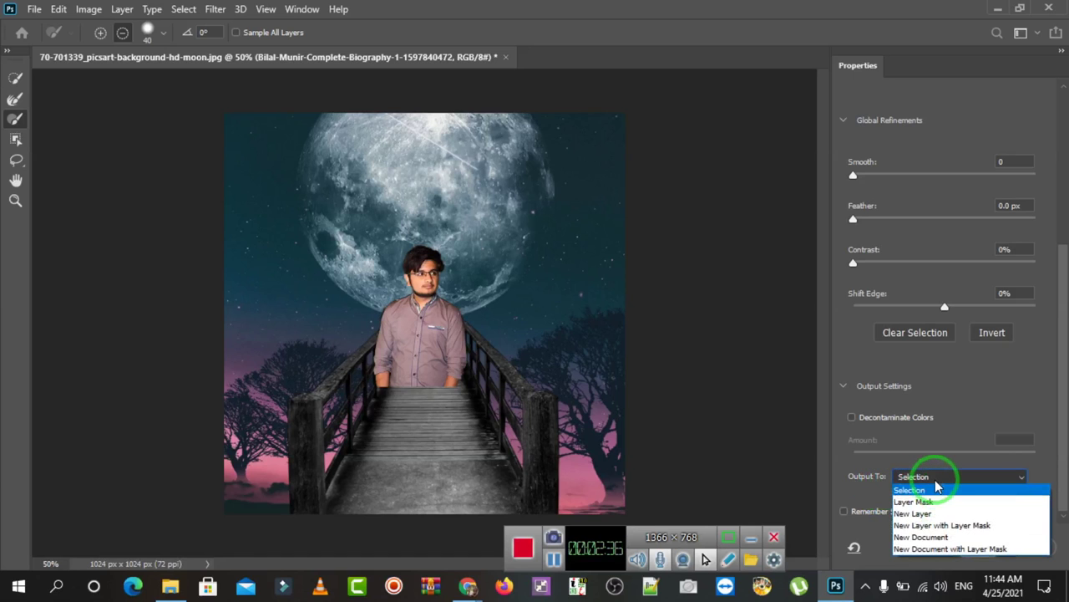
pyautogui.click(967, 527)
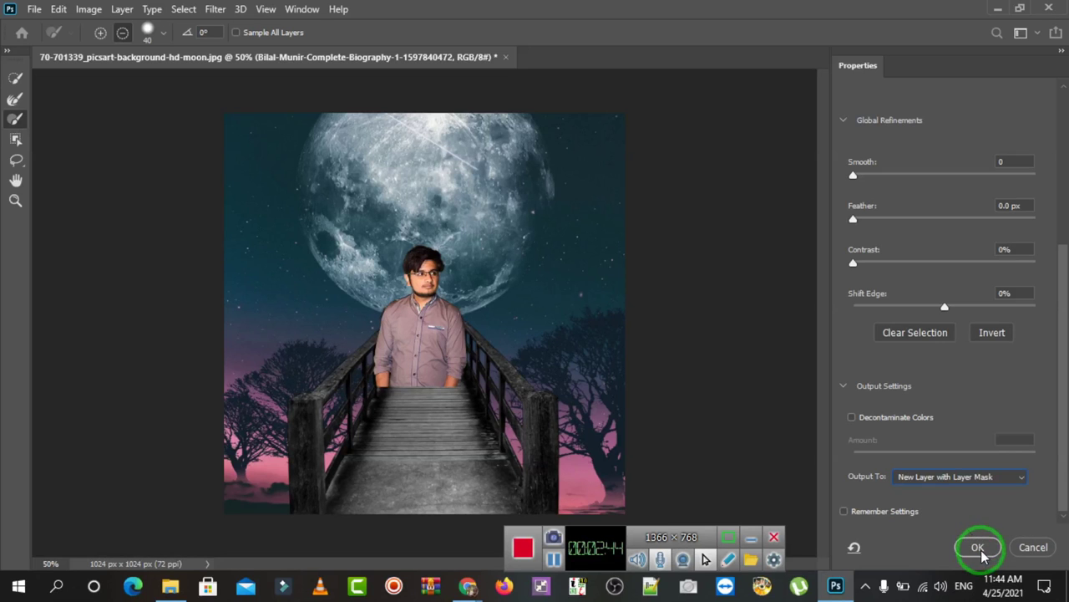
pyautogui.click(978, 547)
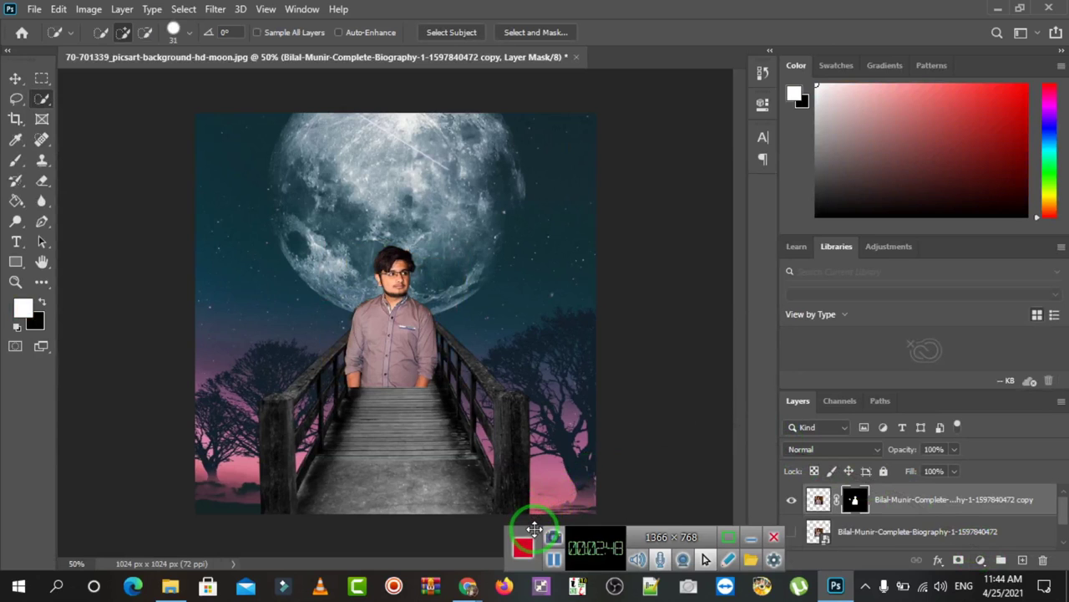
# Enlarge the cut-out man with Free Transform so he reaches the image's lower edge and covers the bridge's right railing
pyautogui.moveTo(534, 529); pyautogui.dragTo(816, 293)
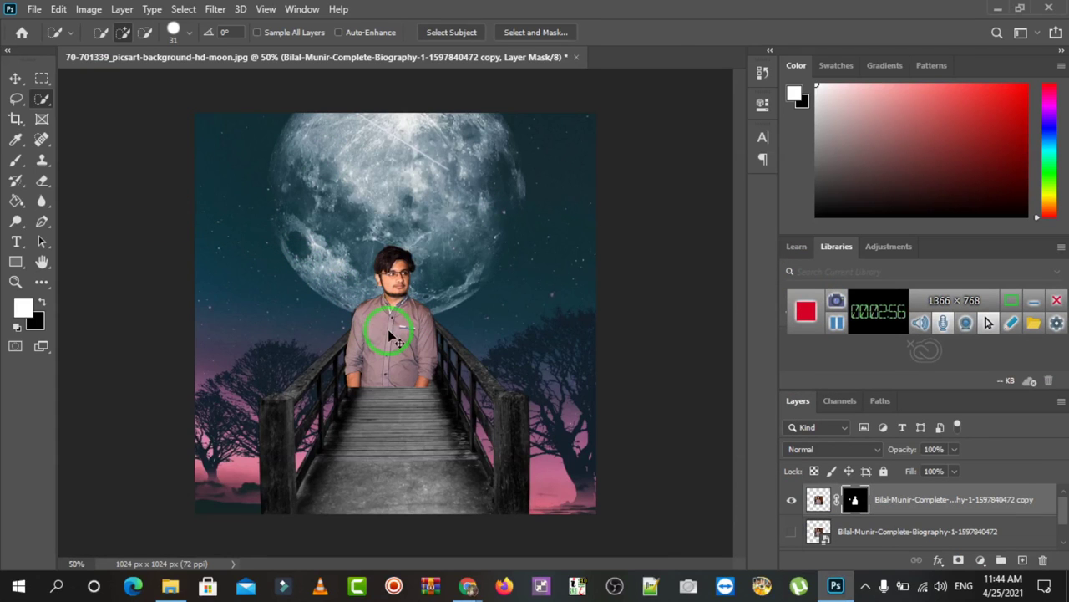
pyautogui.hotkey('ctrl', 't')
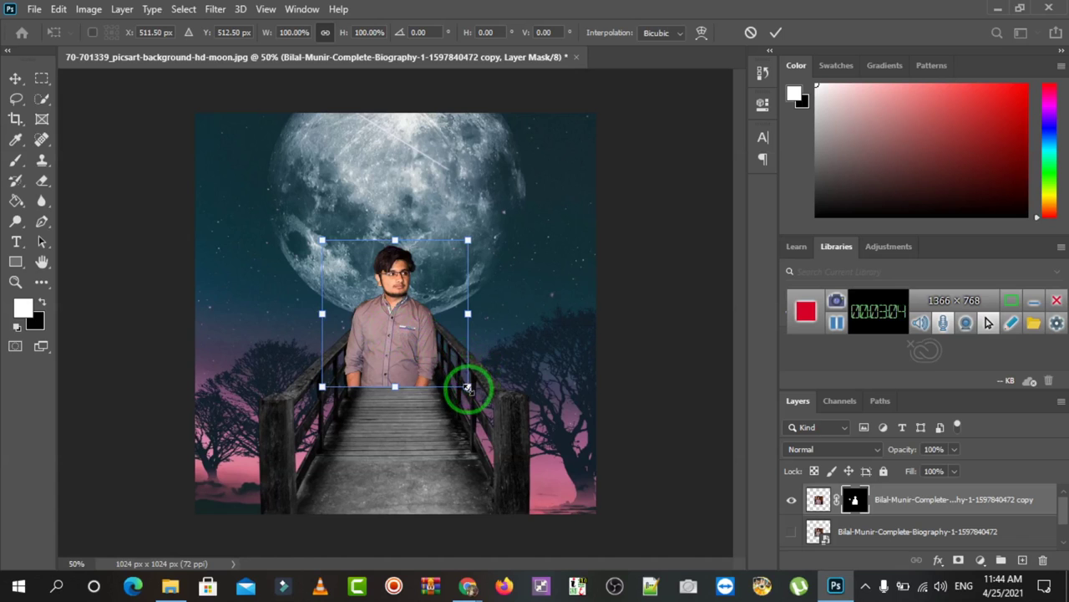
pyautogui.moveTo(467, 387); pyautogui.dragTo(603, 513)
pyautogui.press('Return')
pyautogui.press('w')
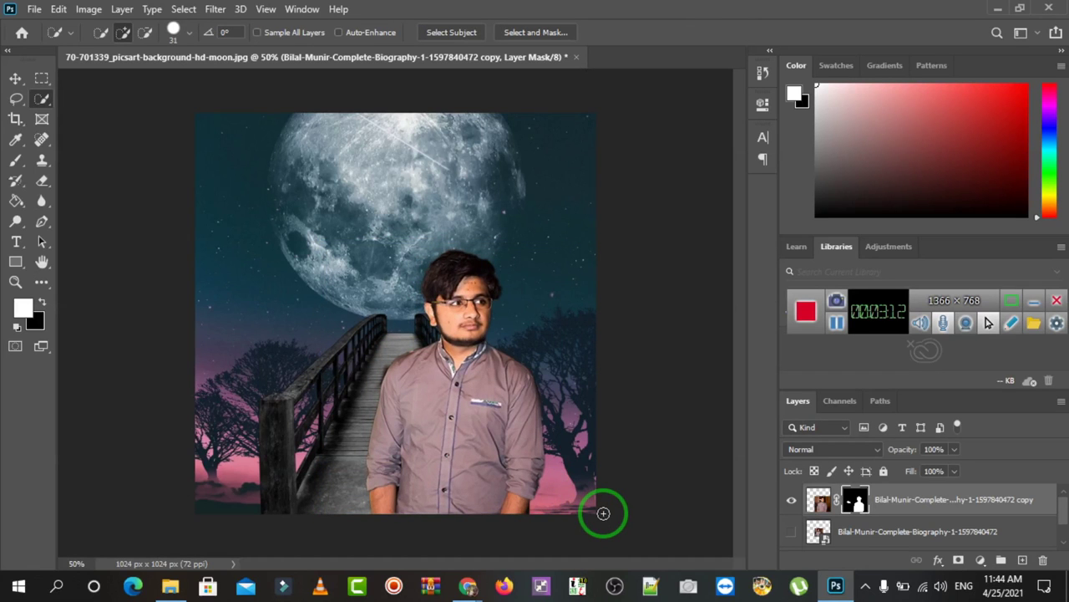
# Apply the SkinFiner filter with its default preset to the selected layer mask of the cut-out
pyautogui.click(216, 10)
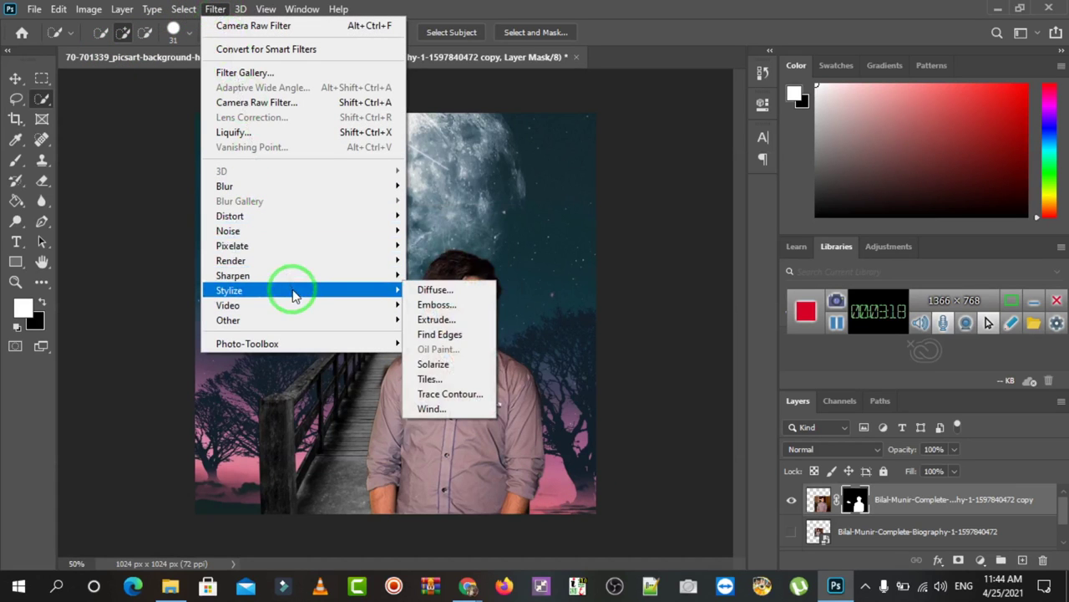
pyautogui.moveTo(310, 347)
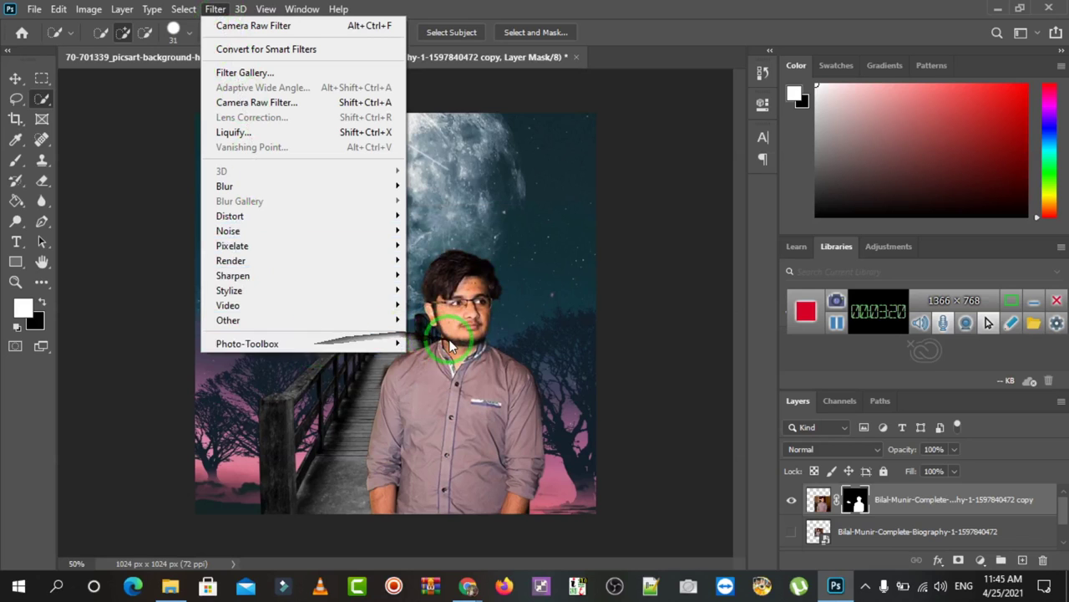
pyautogui.click(427, 345)
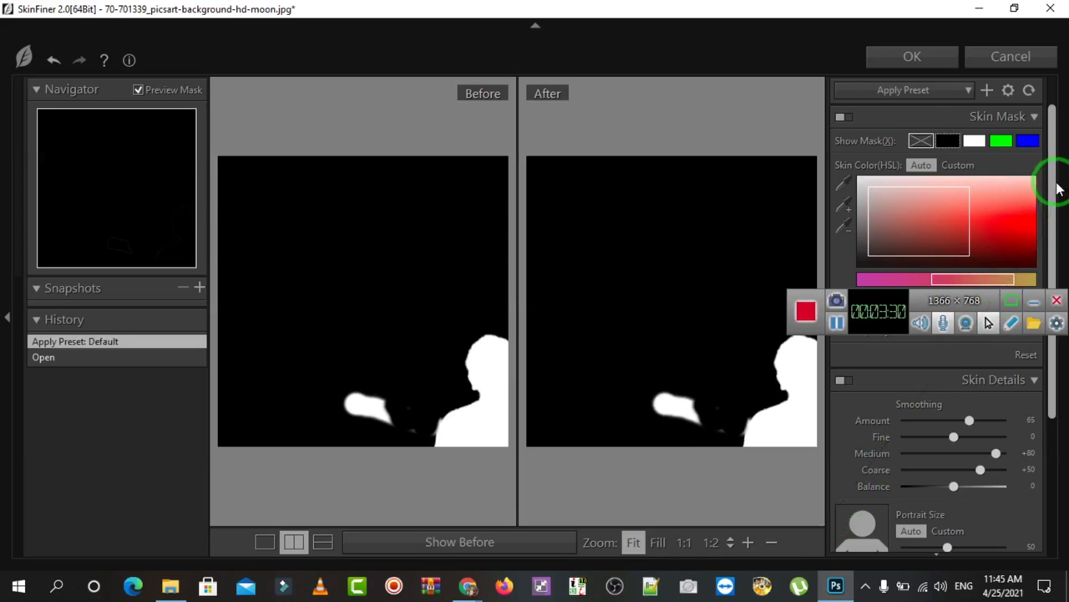
pyautogui.click(902, 60)
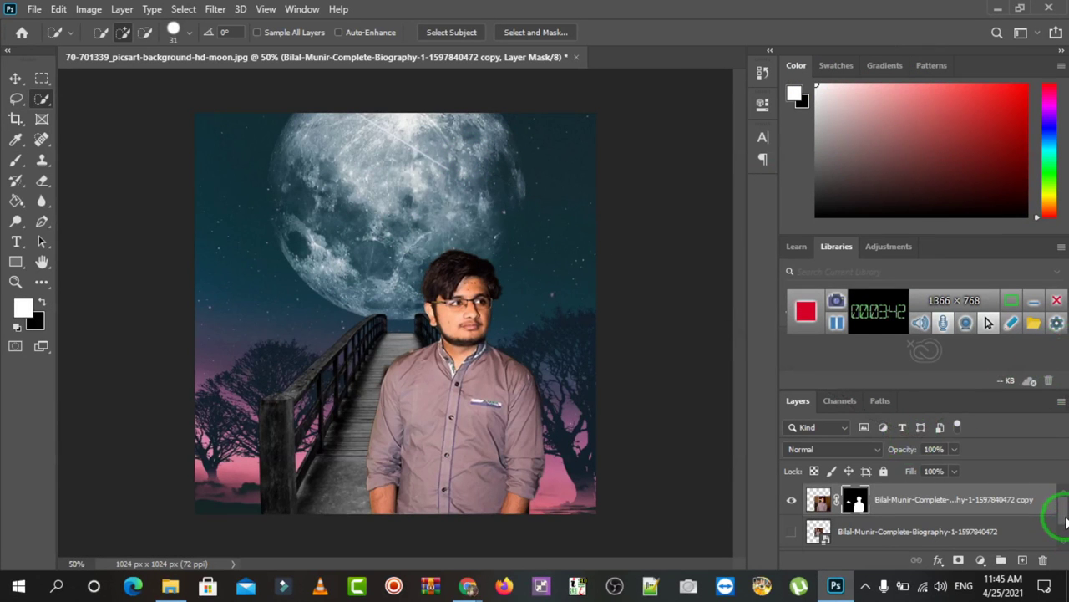
# Apply the Camera Raw filter to the Background layer with the High Contrast & Detail preset
pyautogui.moveTo(1066, 522); pyautogui.dragTo(1050, 585)
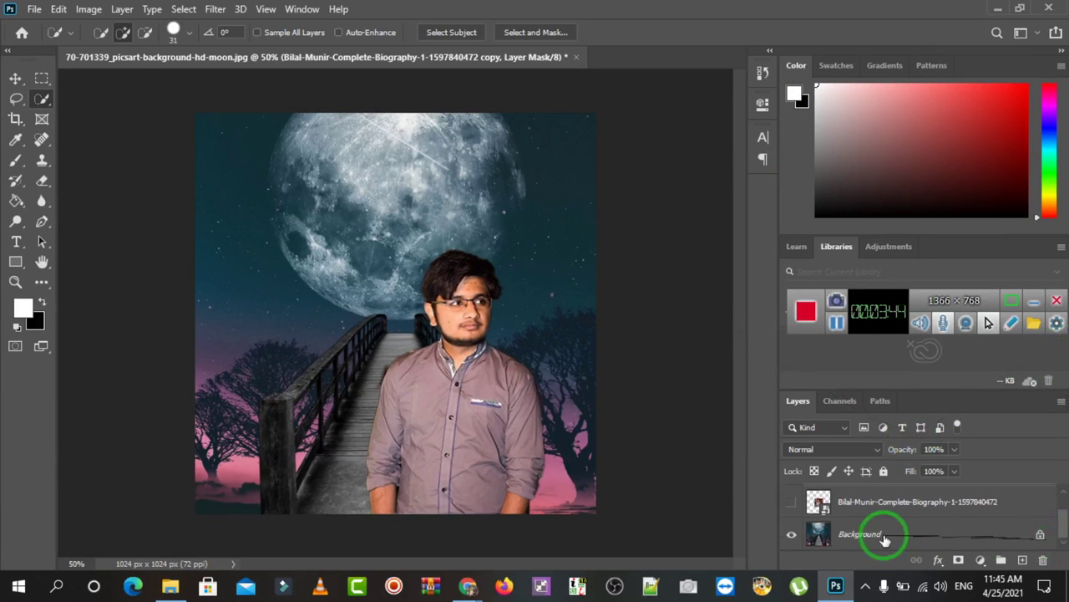
pyautogui.click(826, 534)
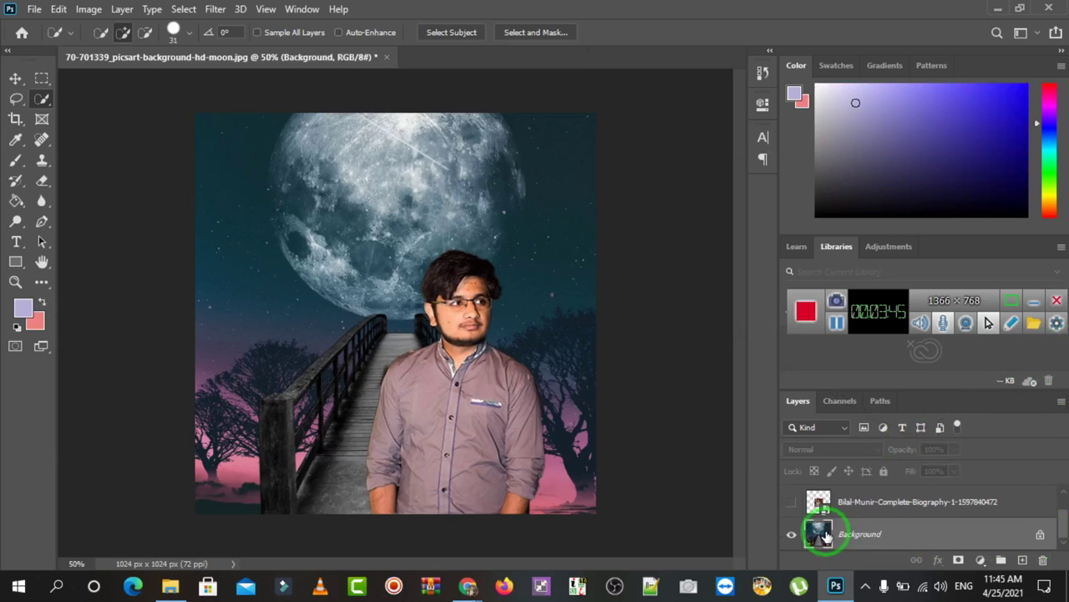
pyautogui.click(214, 9)
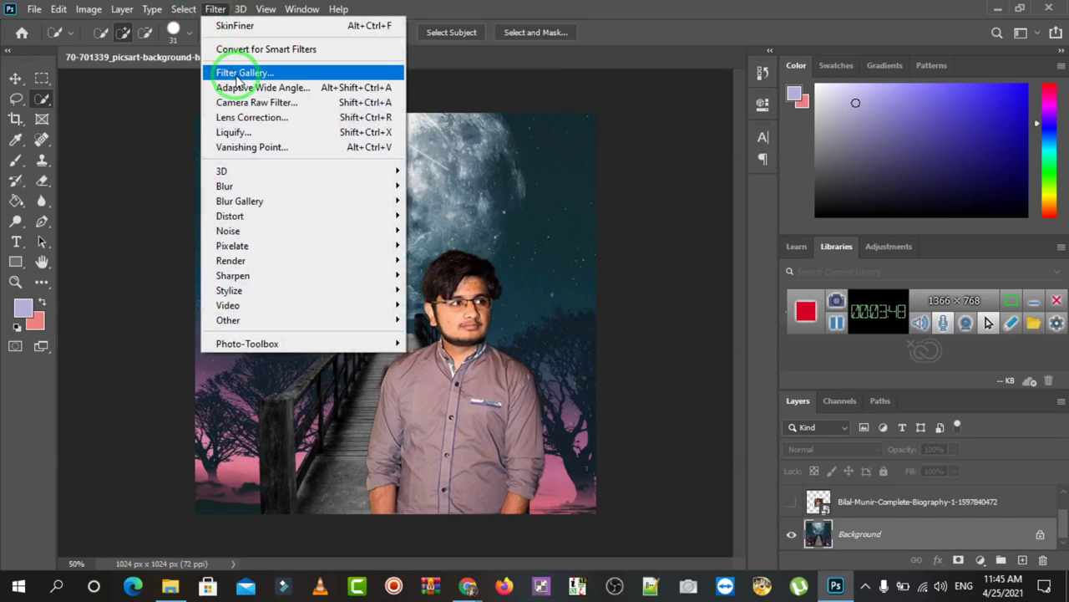
pyautogui.click(251, 104)
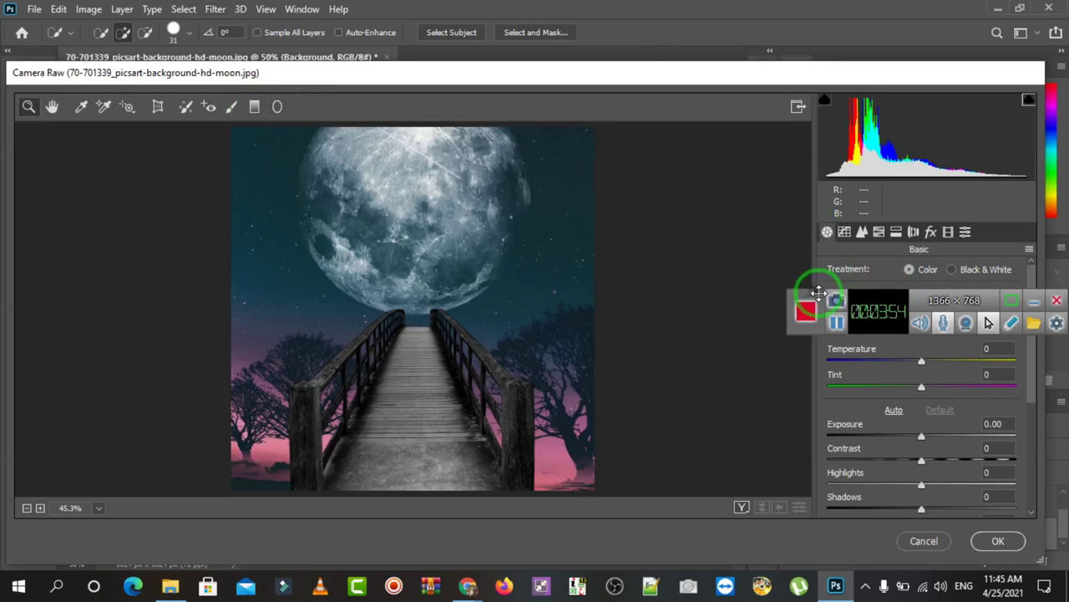
pyautogui.moveTo(812, 302); pyautogui.dragTo(497, 530)
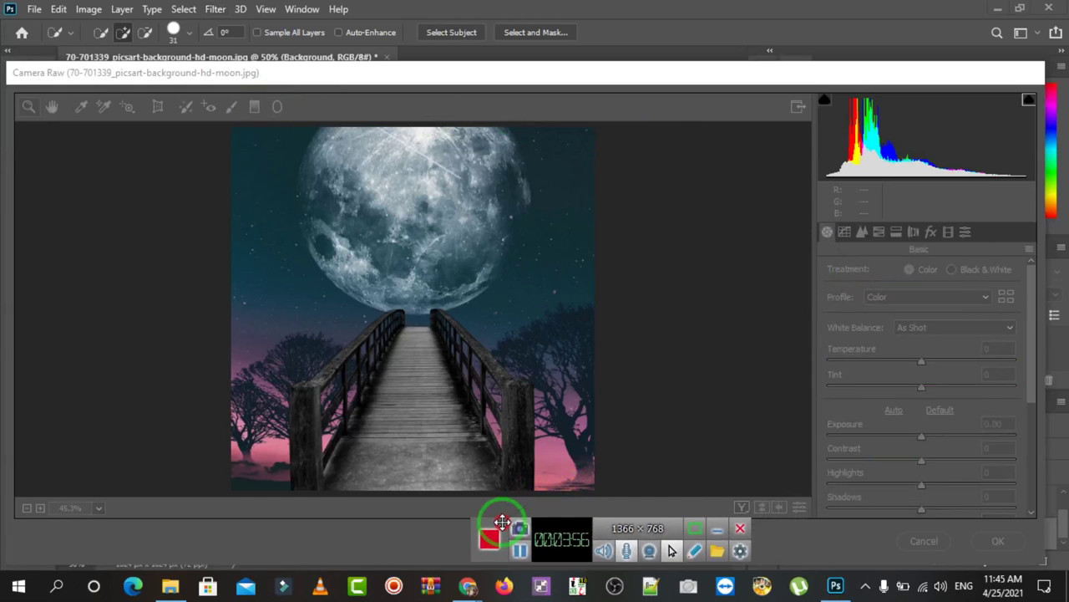
pyautogui.click(708, 289)
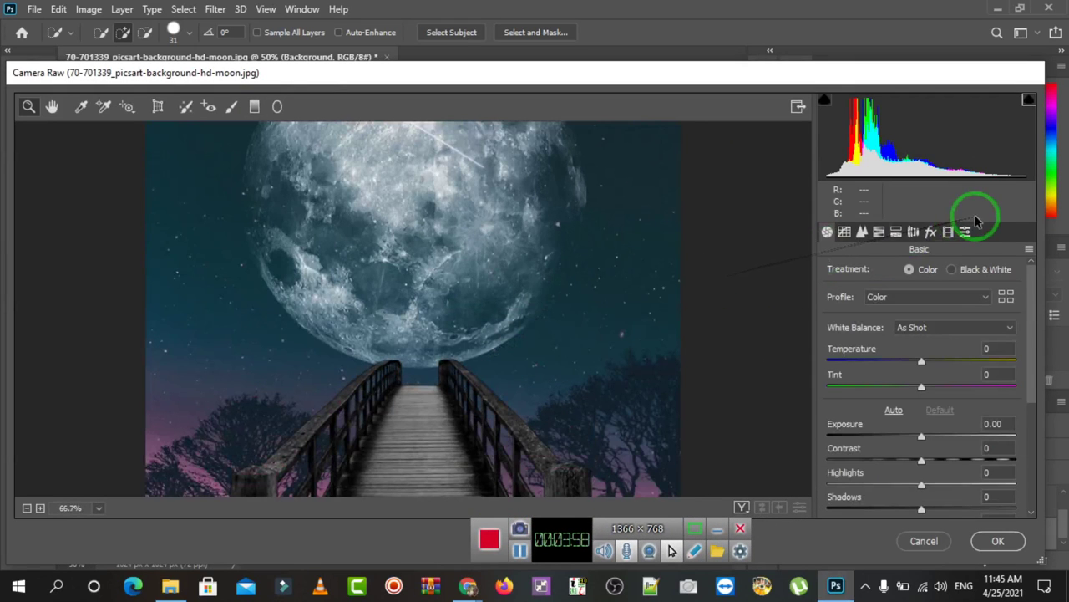
pyautogui.click(966, 233)
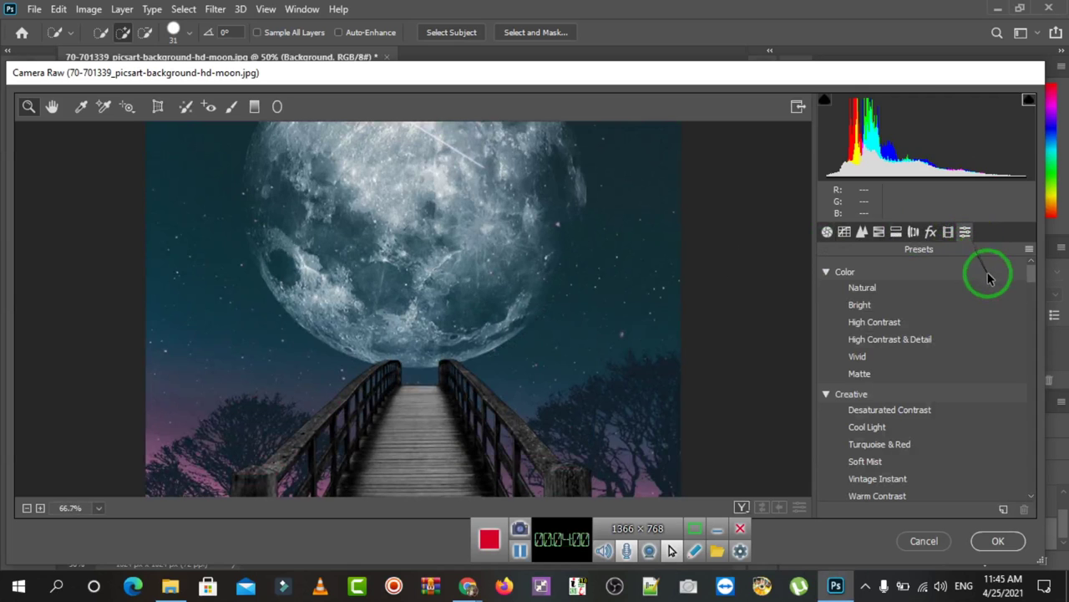
pyautogui.click(871, 341)
pyautogui.click(997, 552)
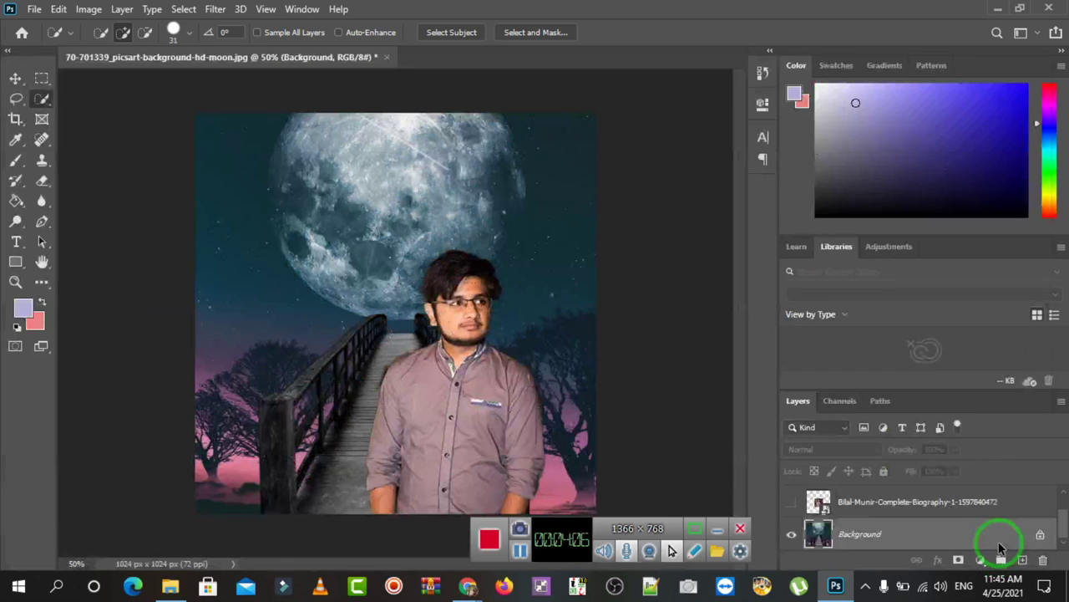